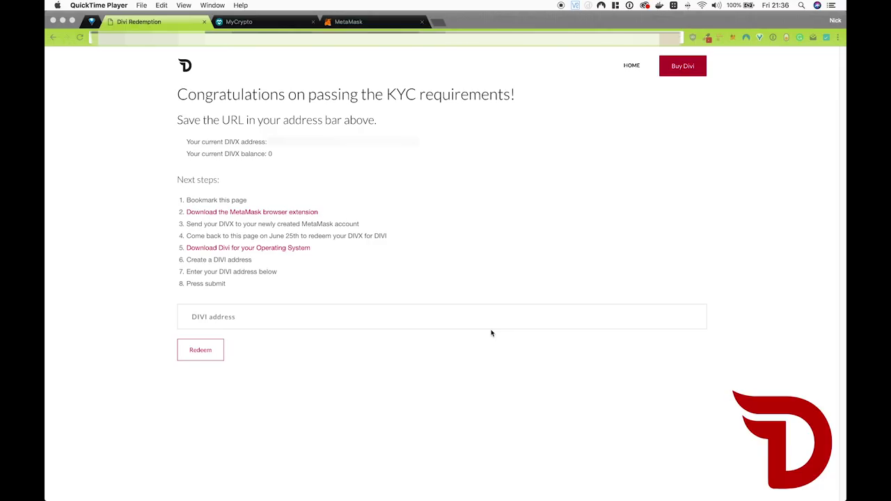
Check that the MetaMask wallet holds 0 DIVX, then go to the MyCrypto send page
left_click(350, 100)
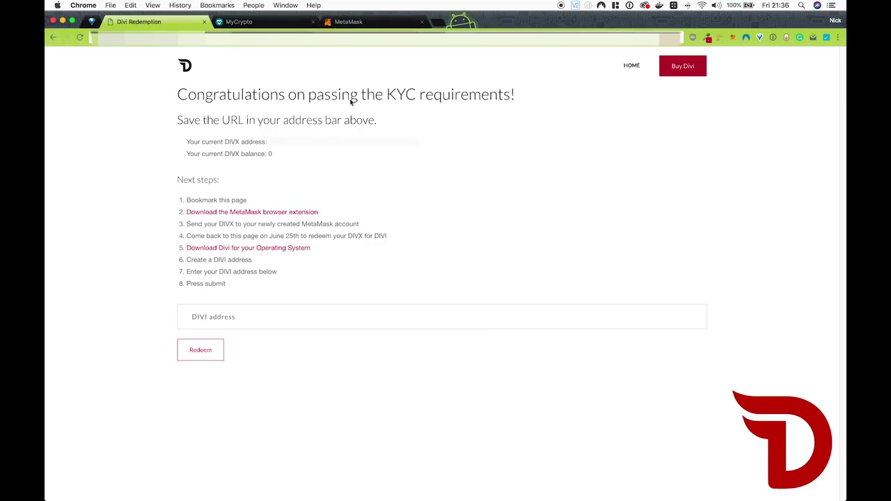
left_click(372, 22)
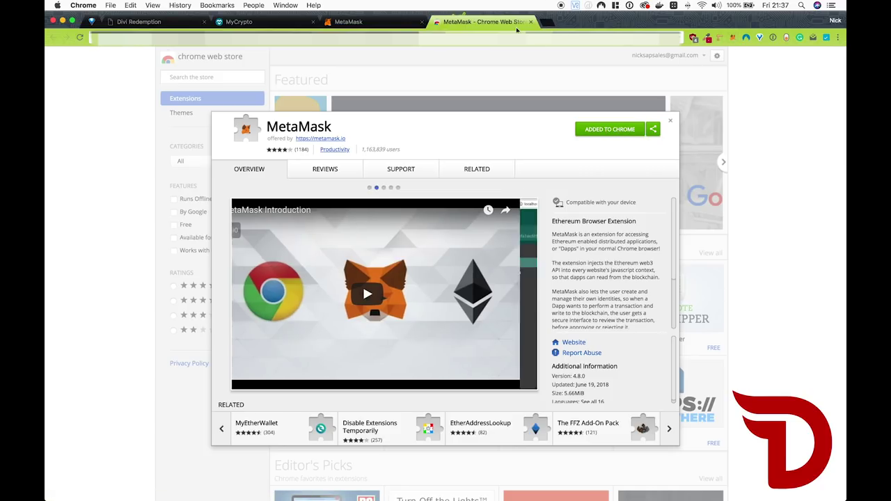
left_click(733, 39)
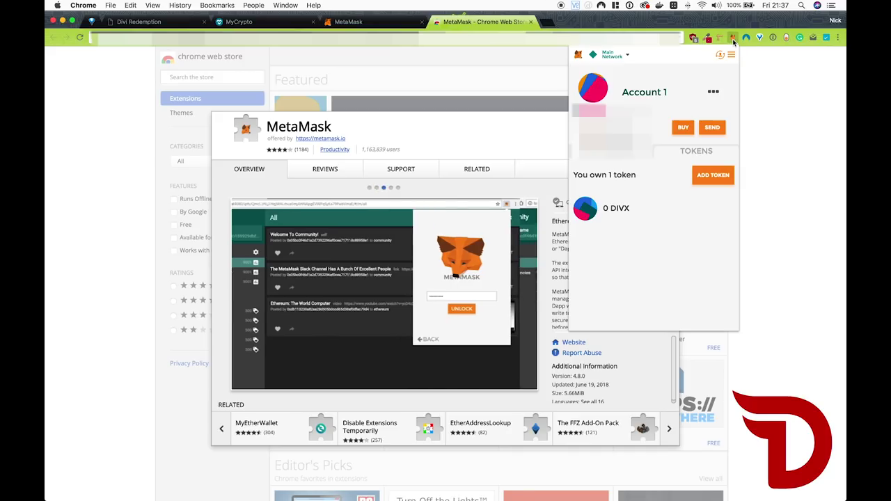
left_click(733, 39)
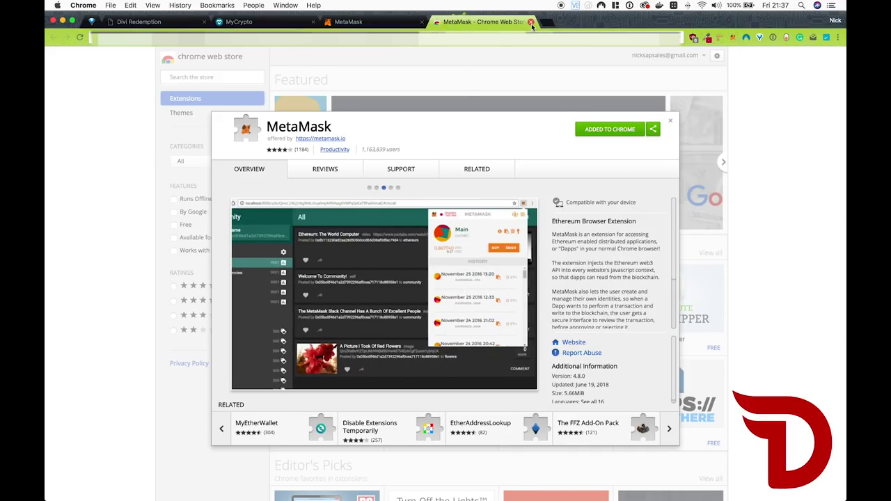
left_click(735, 38)
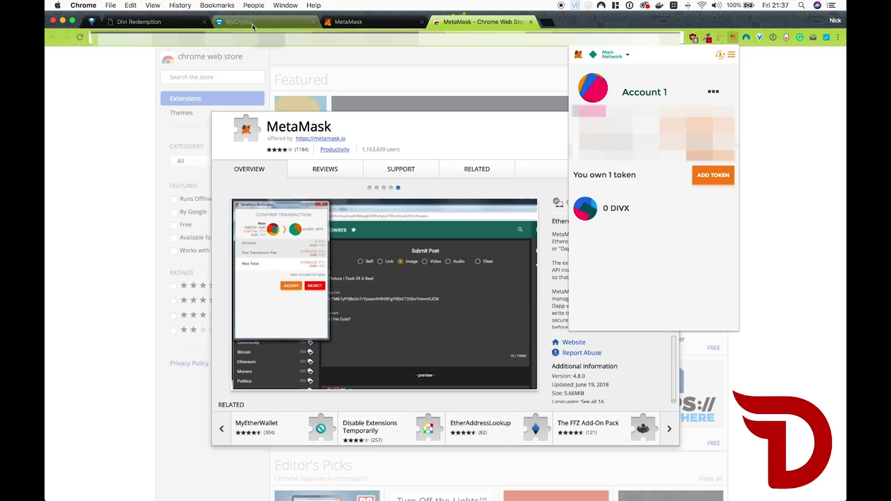
left_click(239, 22)
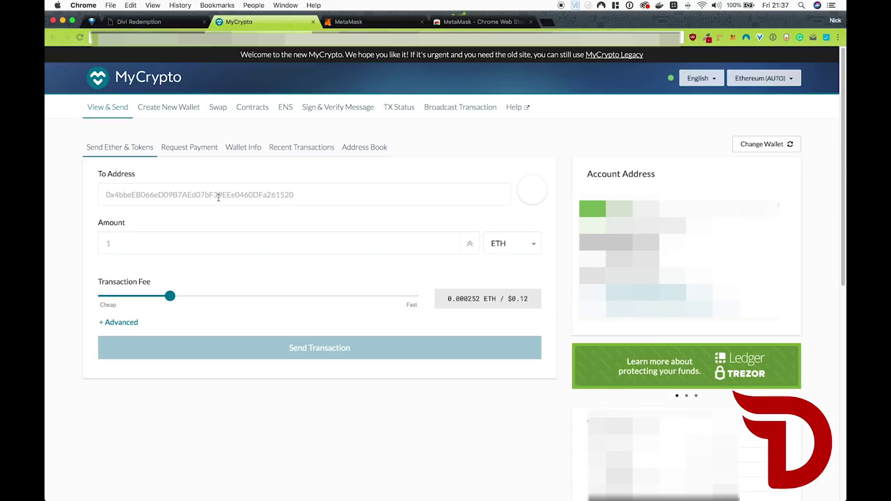
Copy the MetaMask account address and paste it as the MyCrypto recipient
left_click(217, 198)
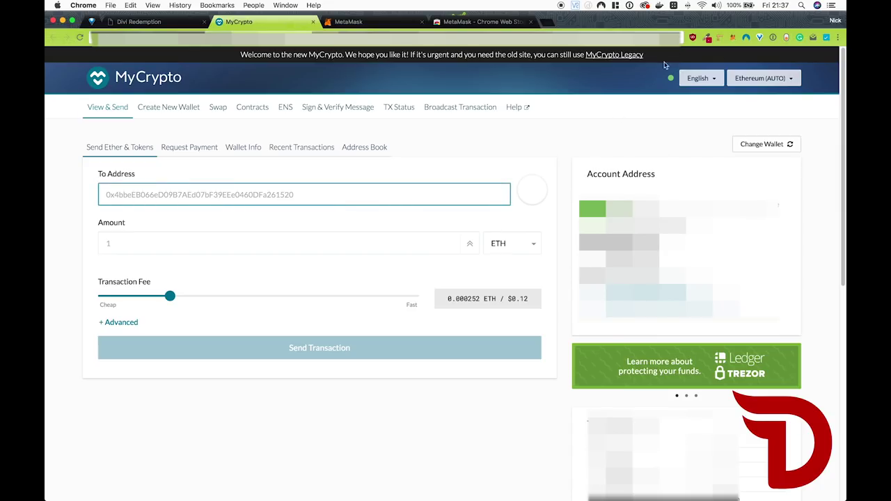
left_click(733, 39)
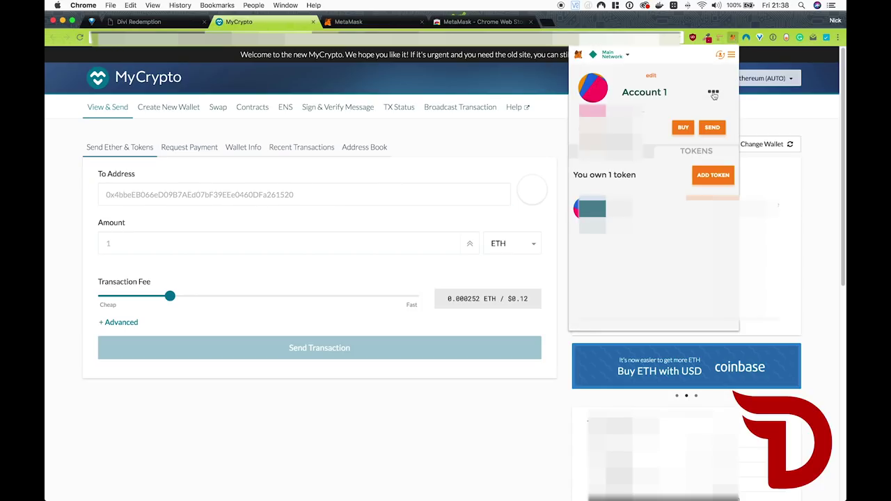
left_click(713, 94)
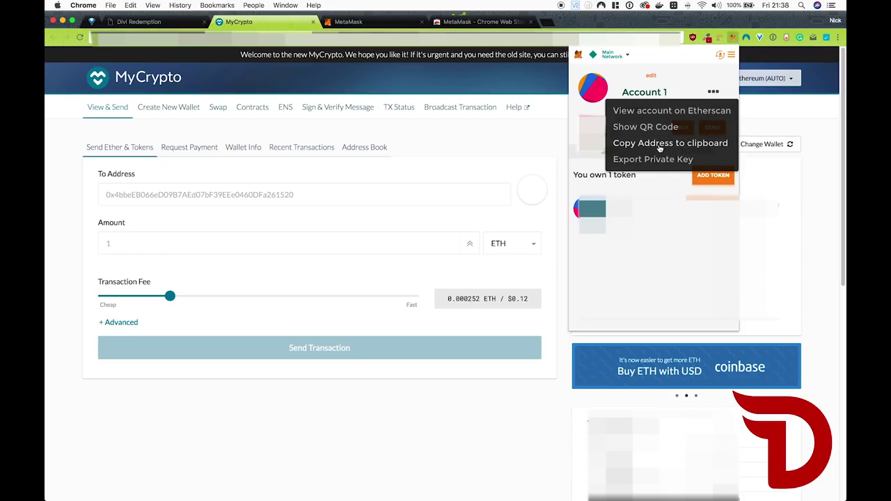
left_click(659, 143)
left_click(203, 202)
key("super+v")
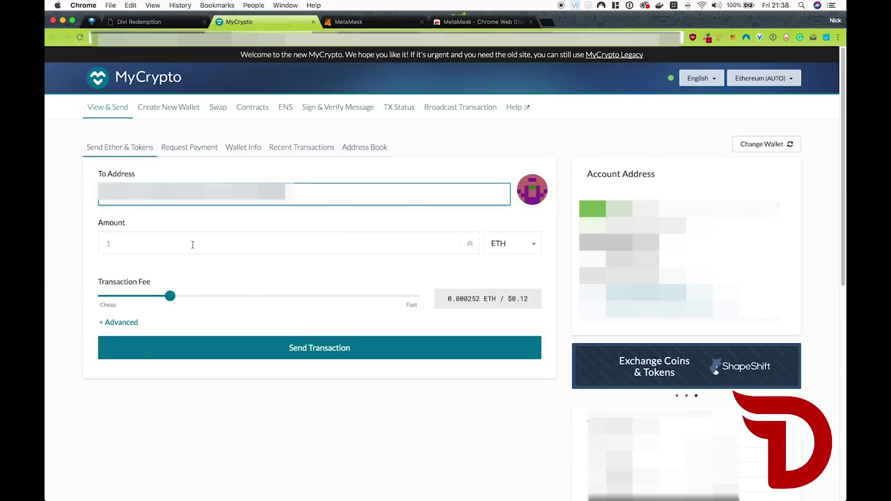
Choose DIVX with amount 1 and bring up the transfer confirmation
left_click(217, 248)
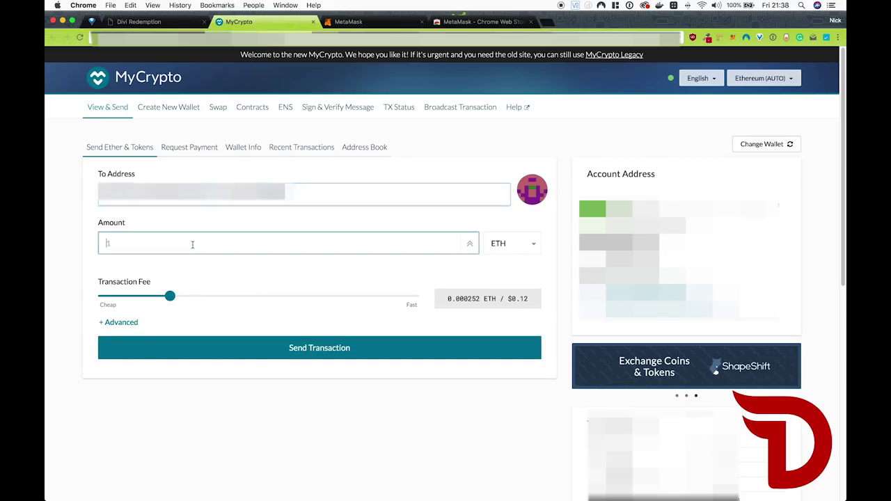
left_click(524, 246)
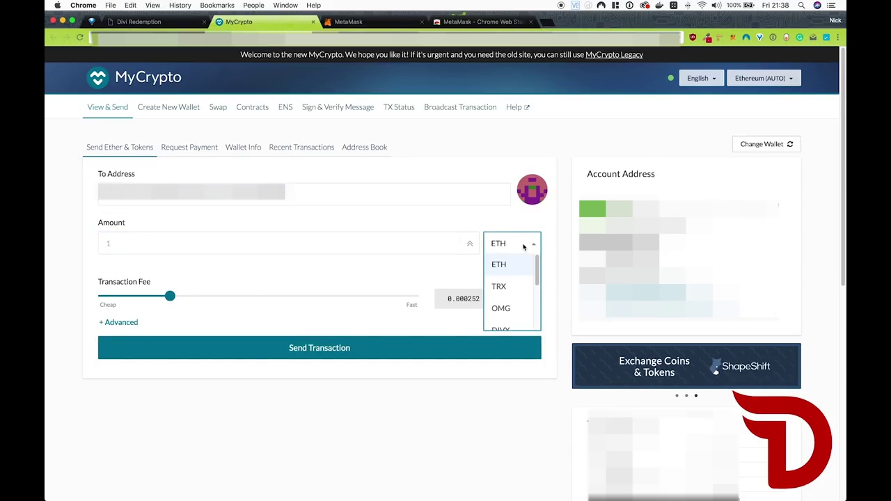
scroll(513, 301, "down", 1)
left_click(507, 302)
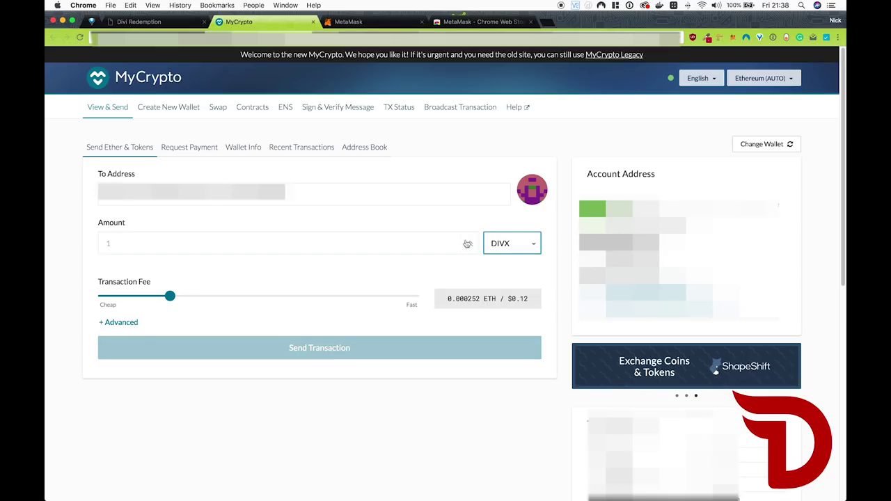
left_click(273, 242)
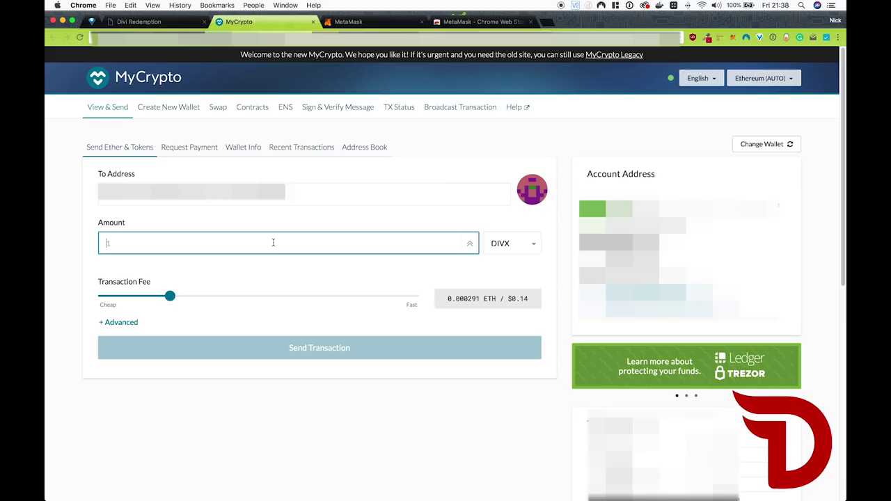
type("1")
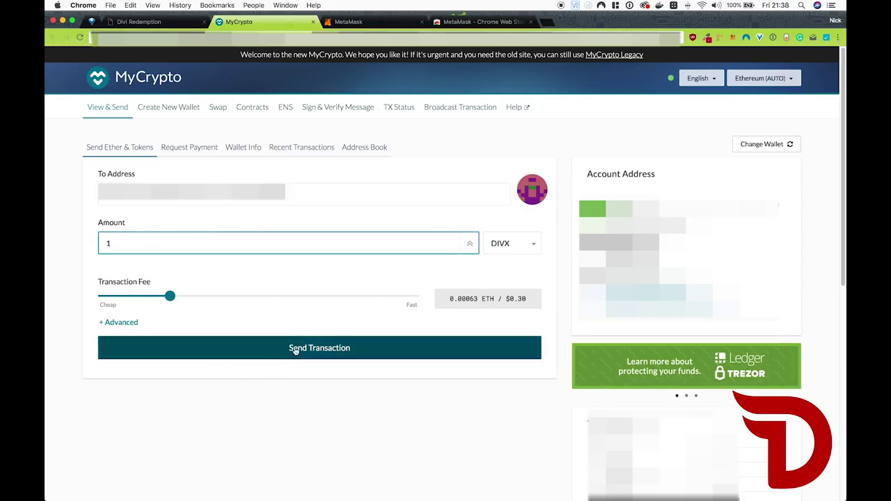
left_click(162, 346)
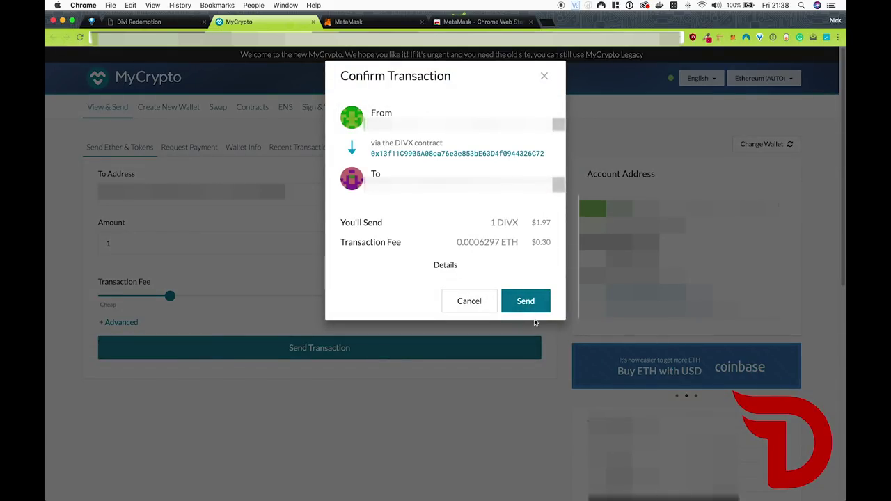
Confirm and send the 1 DIVX transfer from MyCrypto
left_click(529, 306)
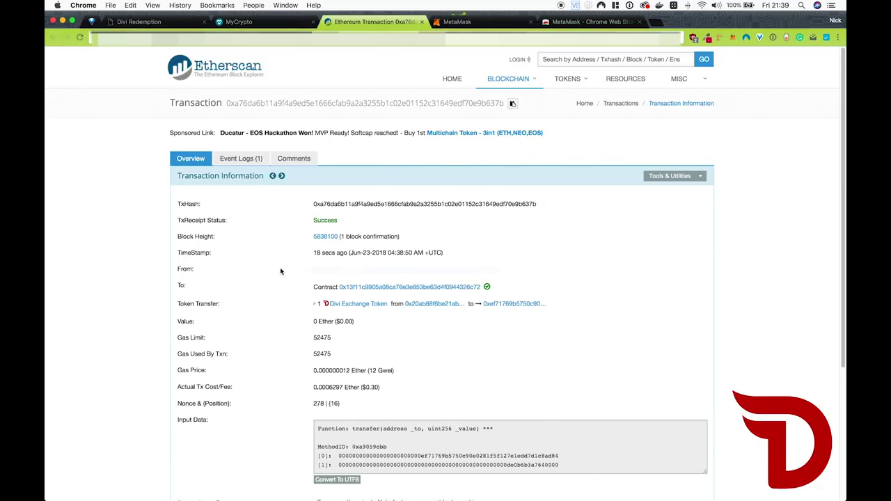
Highlight the transfer's Success status on Etherscan to verify it went through
triple_click(323, 220)
left_click(585, 241)
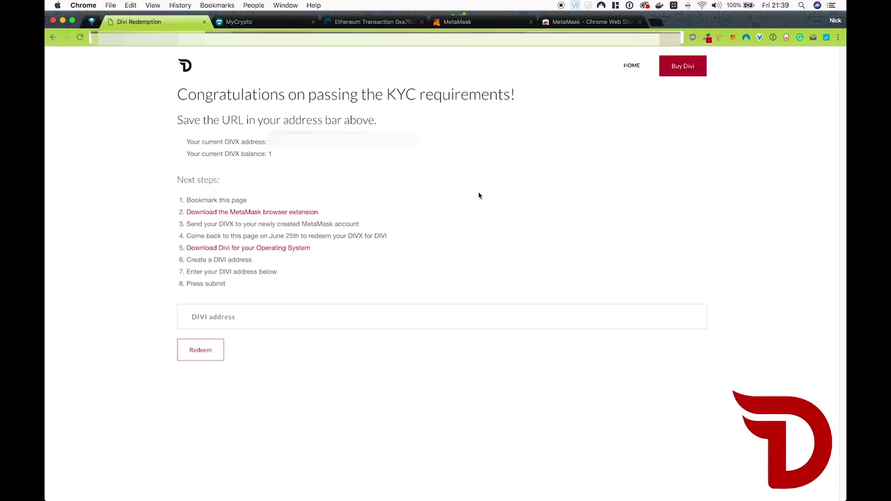
left_click_drag(308, 155, 187, 138)
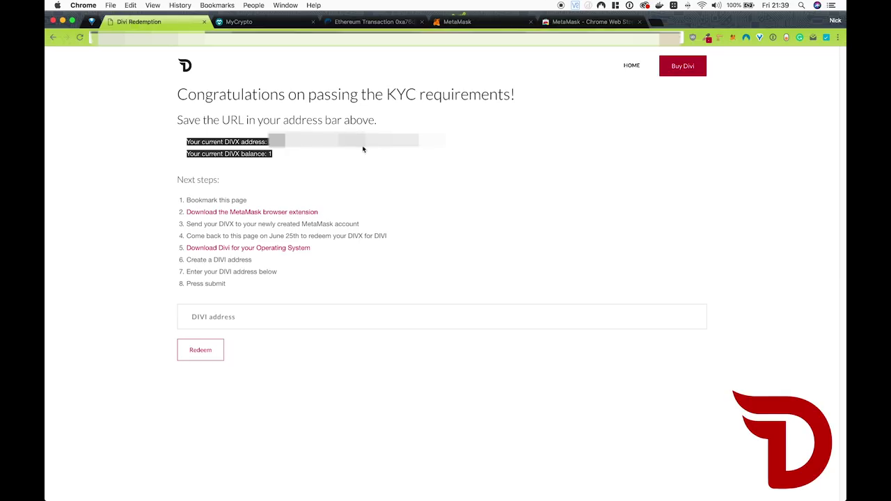
left_click(330, 155)
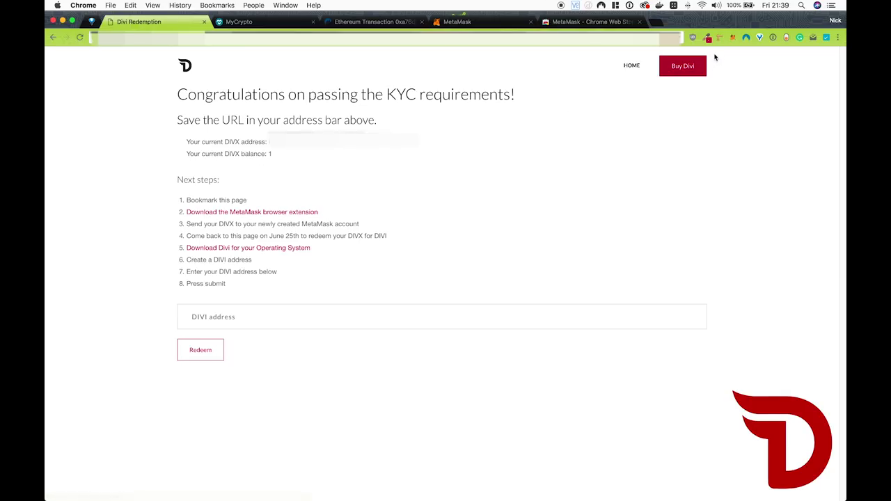
left_click(732, 38)
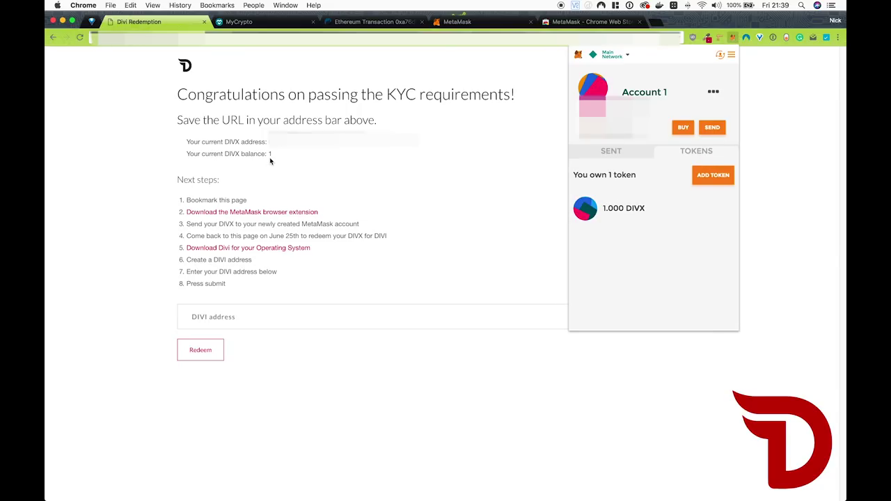
left_click(428, 162)
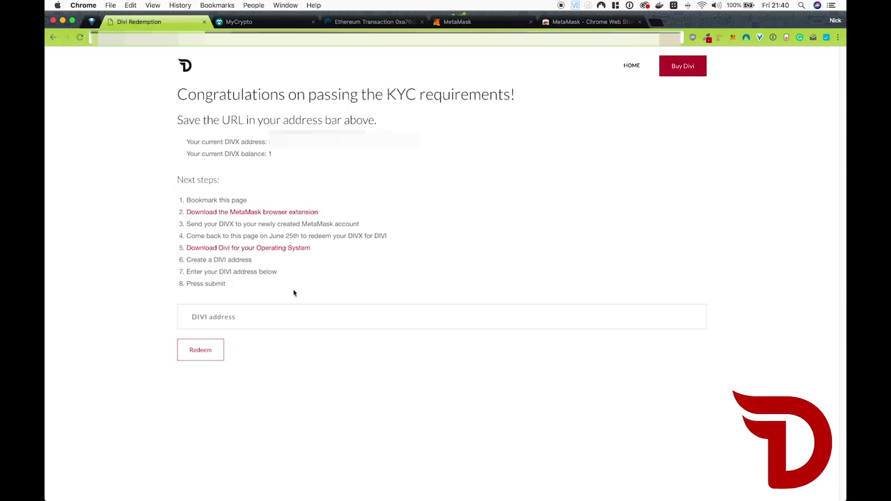
Paste the DIVI address, redeem the DIVX, and approve the transaction in MetaMask
left_click(244, 315)
key("super+v")
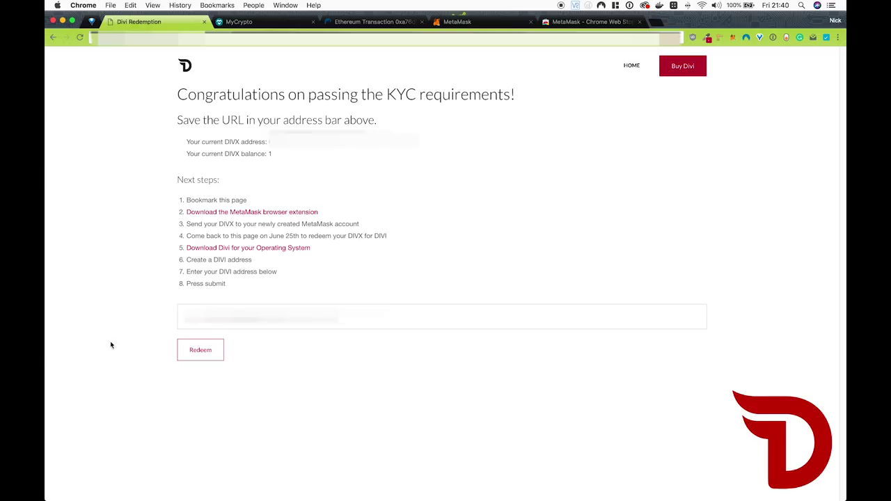
left_click(187, 354)
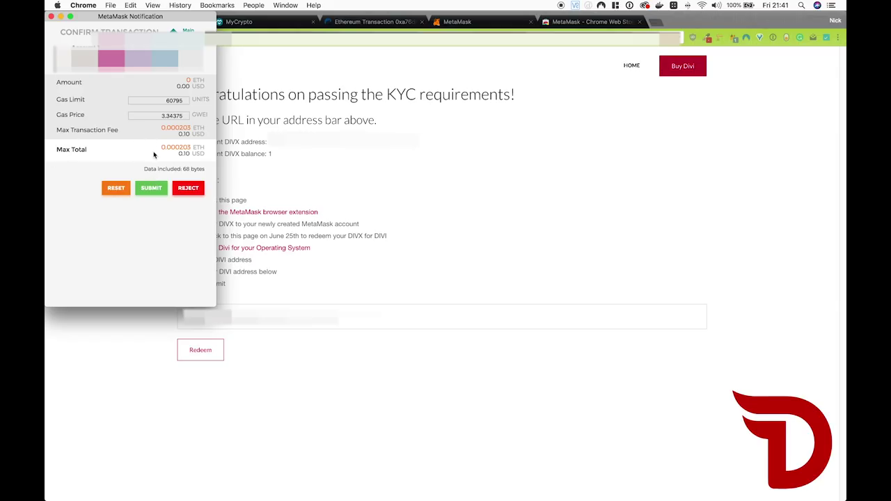
left_click(151, 188)
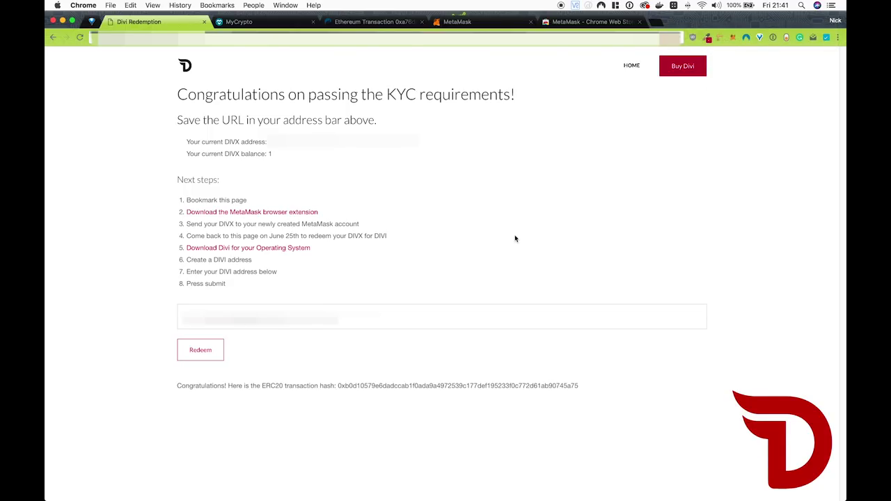
Bring Divi Desktop's wallet overview forward, showing the received 100 DIVI
key("super+Tab")
key("super+Tab")
key("super+Tab")
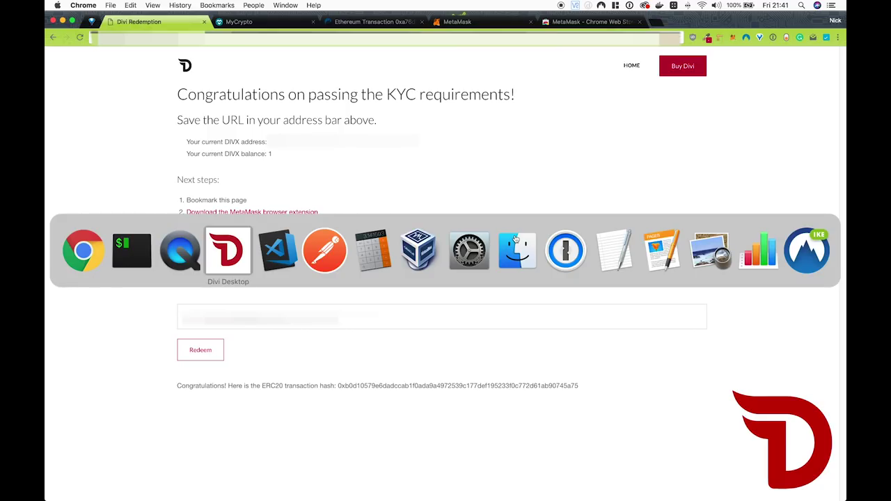
left_click_drag(480, 142, 467, 77)
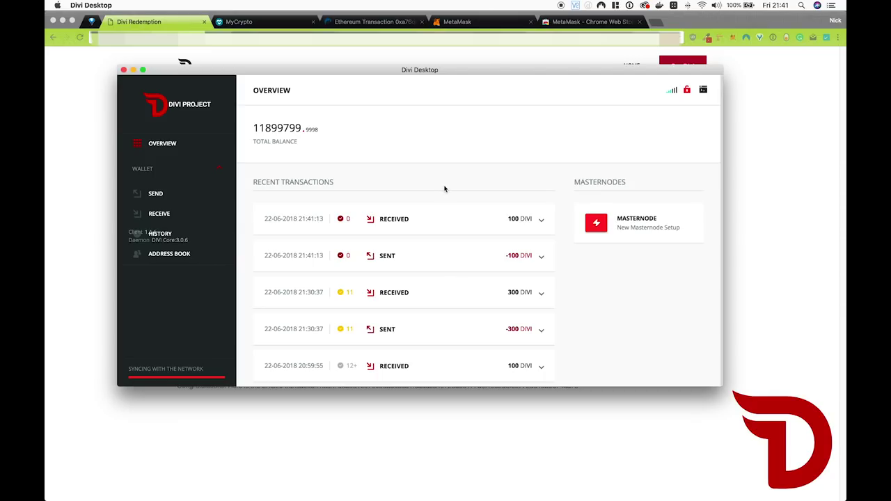
left_click(68, 193)
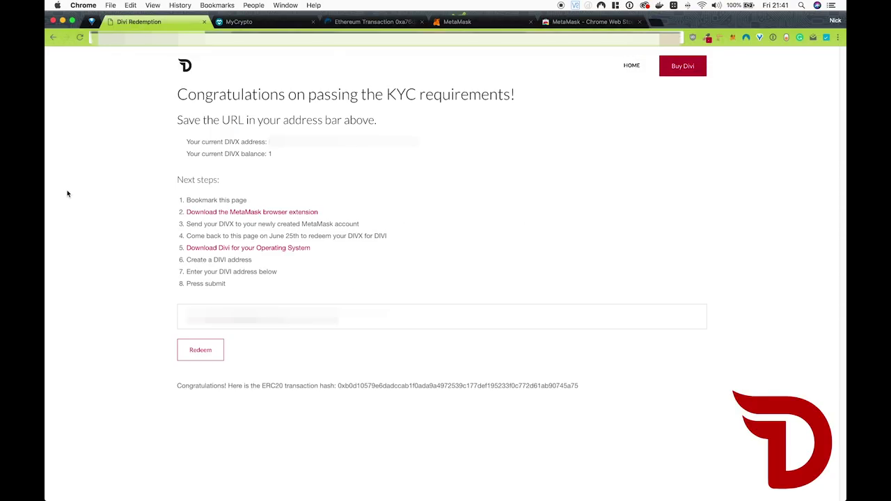
key("super+Tab")
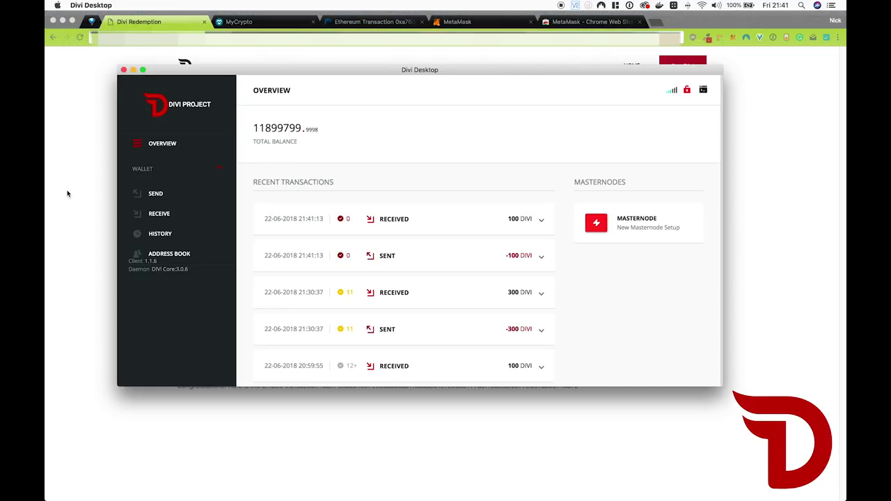